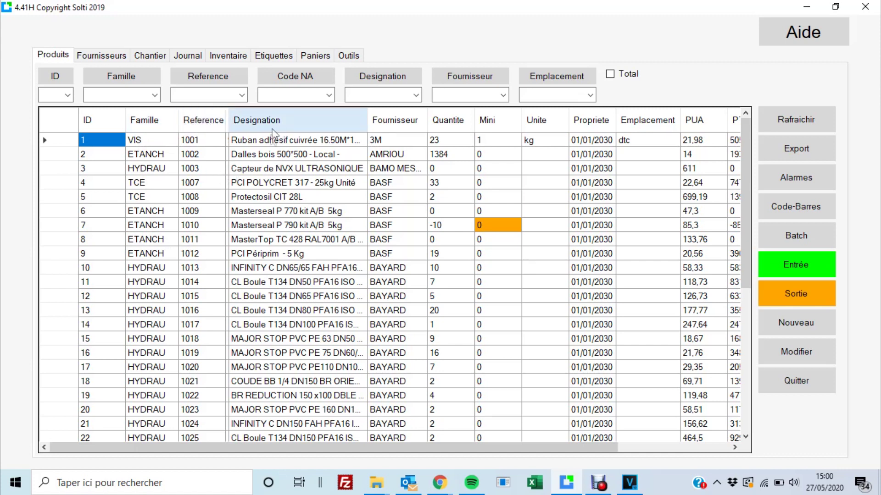
left_click_drag(298, 254, 298, 211)
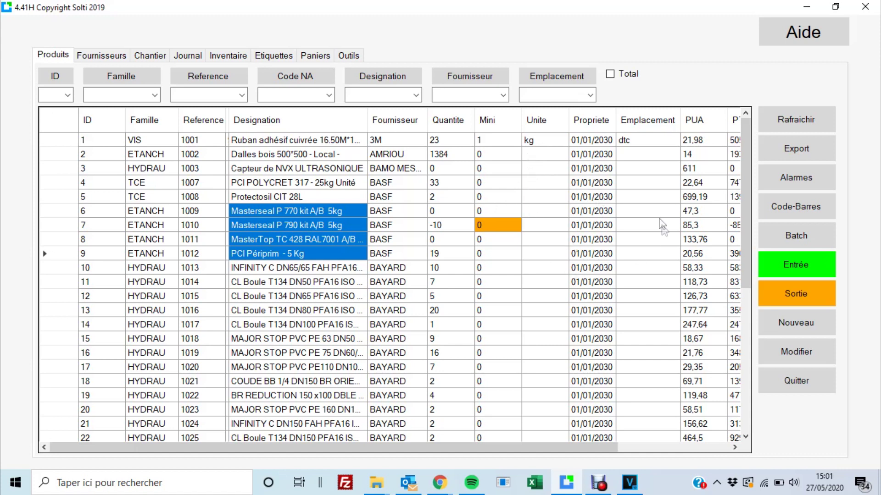
left_click_drag(592, 449, 677, 449)
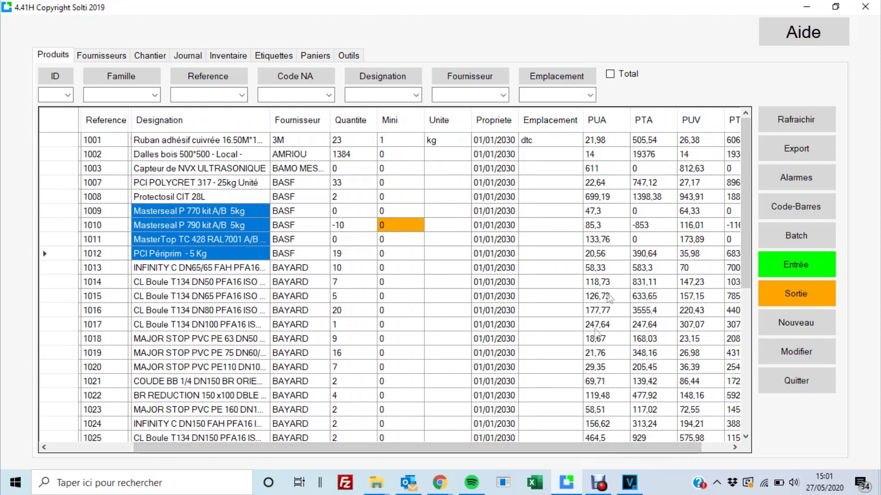
left_click_drag(588, 454, 524, 454)
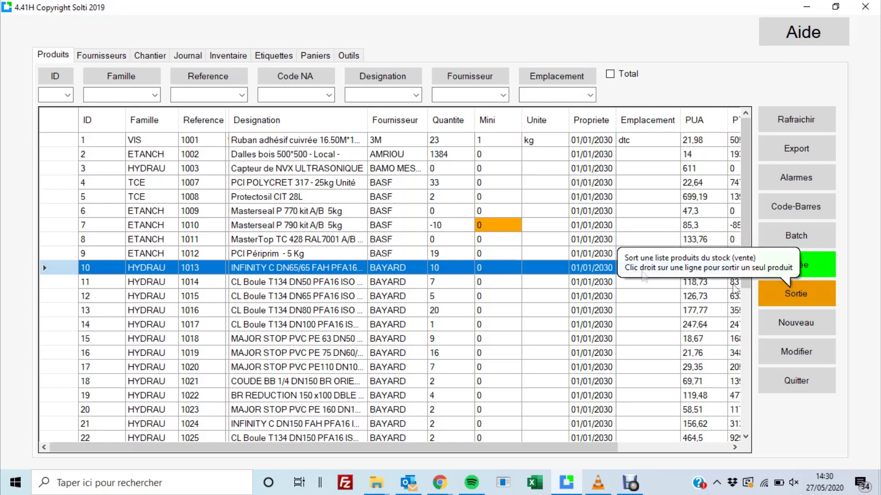
right_click(311, 271)
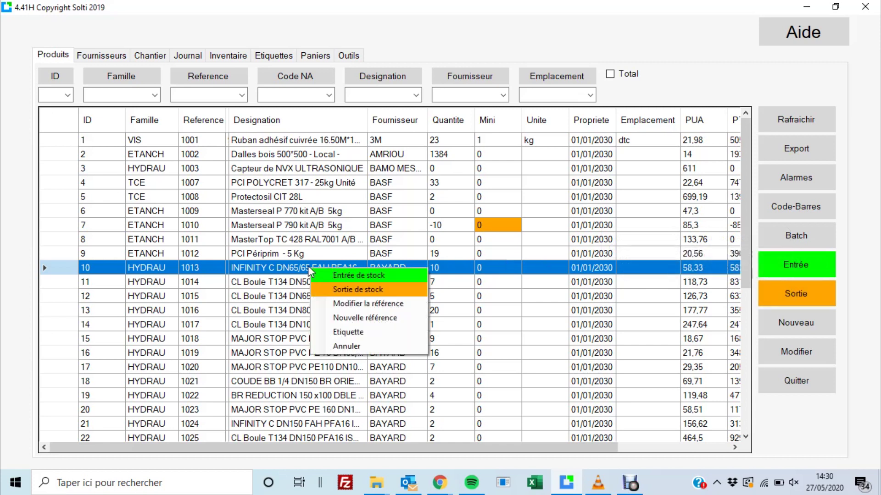
left_click(243, 311)
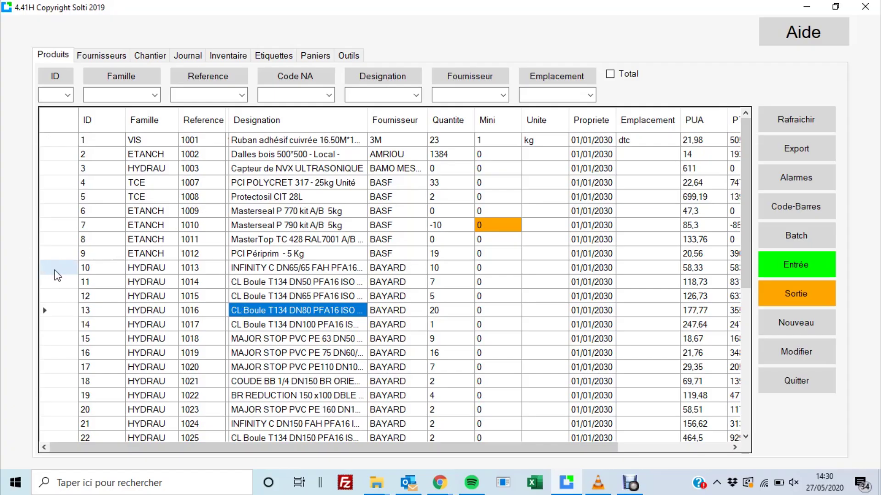
Record a stock entry of 10 units for product reference 1013, add it to the receipt and save it under COGIT.
left_click(41, 269)
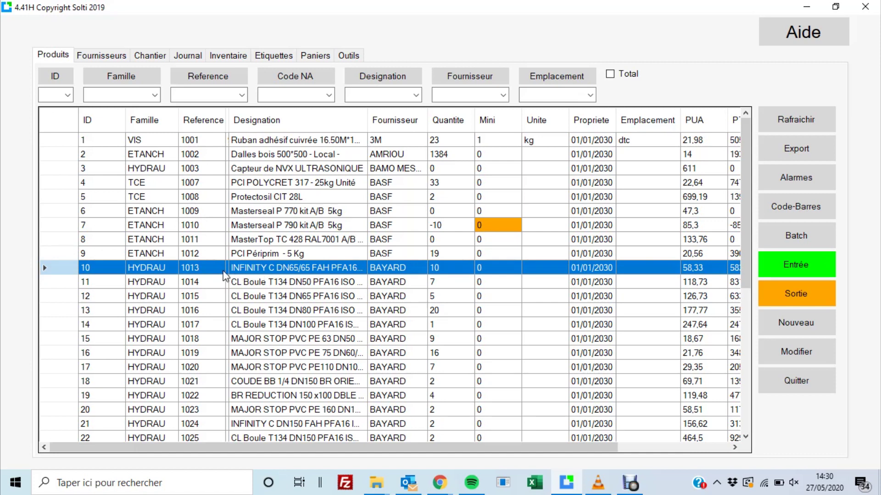
left_click(800, 270)
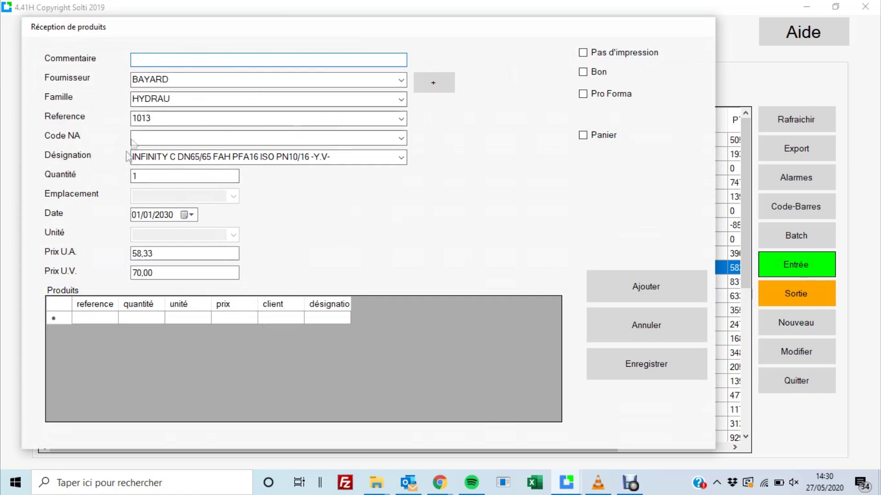
left_click(146, 176)
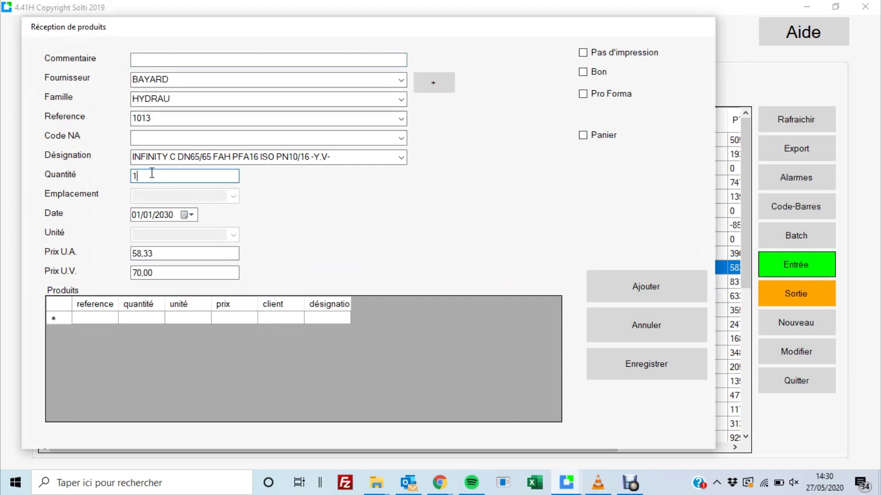
type("0")
left_click(659, 285)
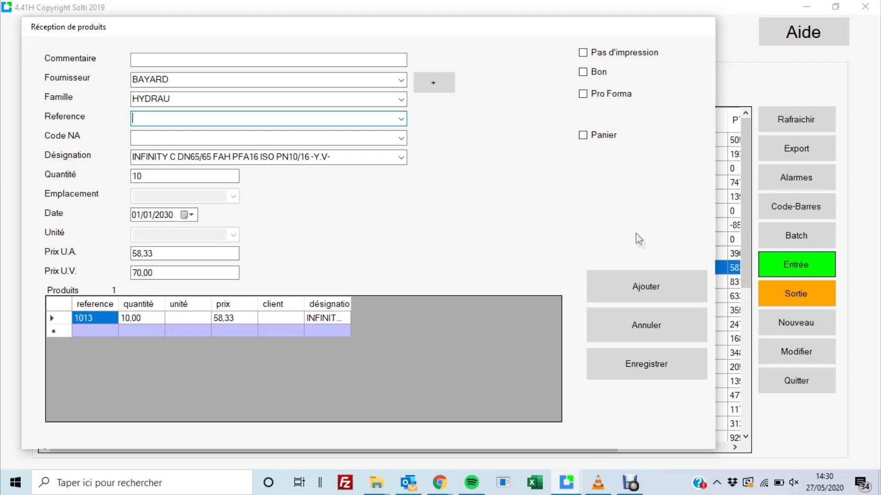
left_click(648, 362)
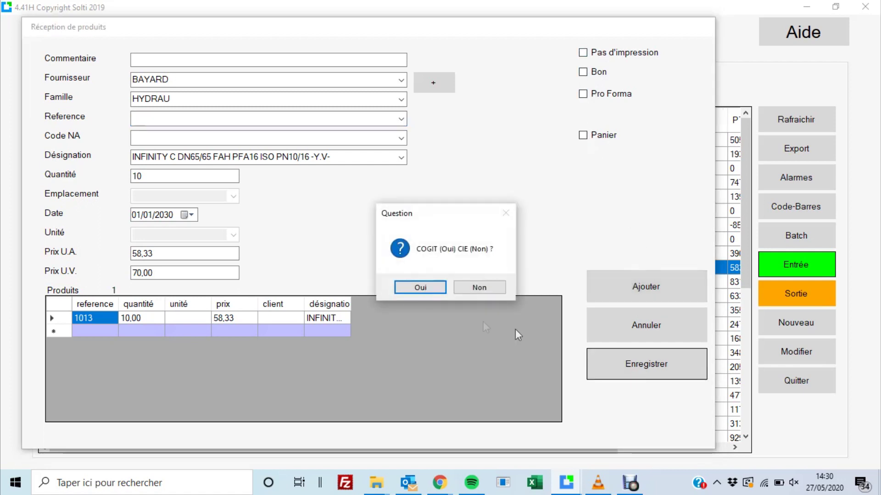
left_click(425, 289)
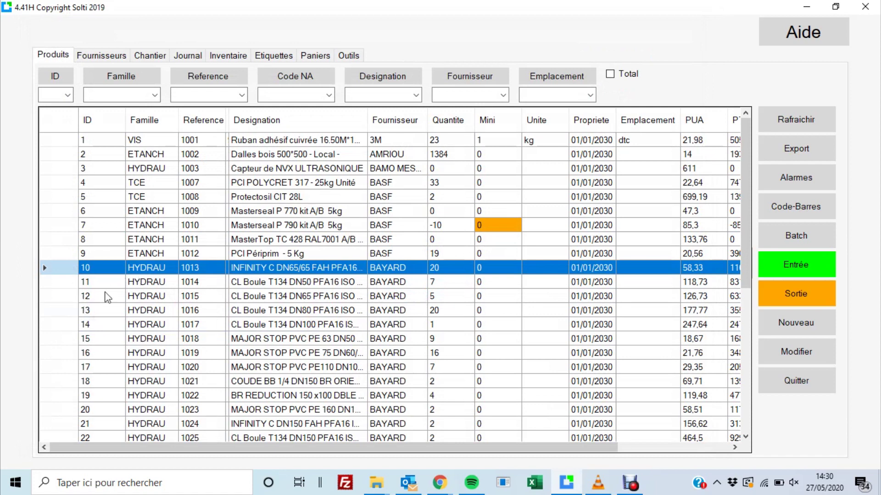
Record a stock exit of 10 units for product reference 1013, assigned to the DIVERS site.
right_click(110, 271)
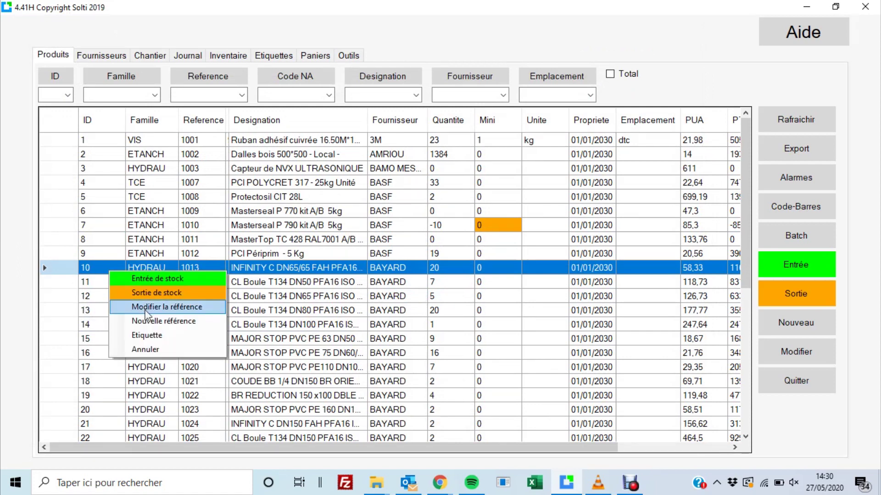
left_click(155, 294)
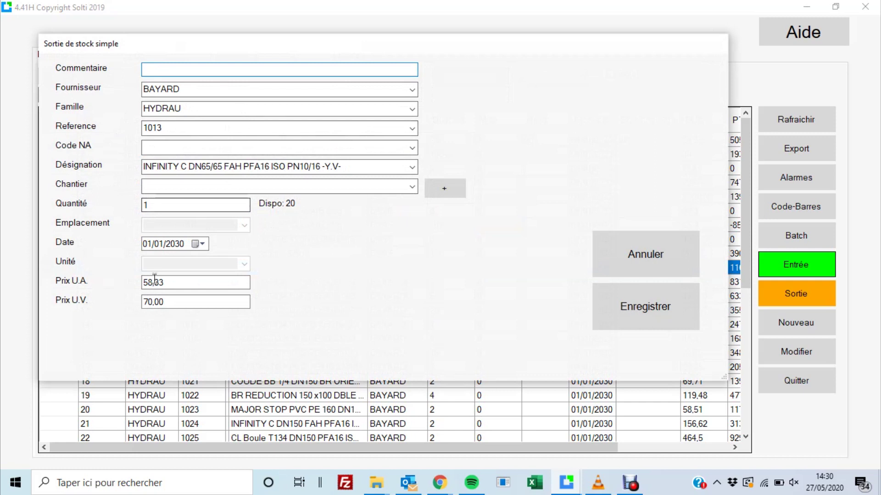
left_click(167, 205)
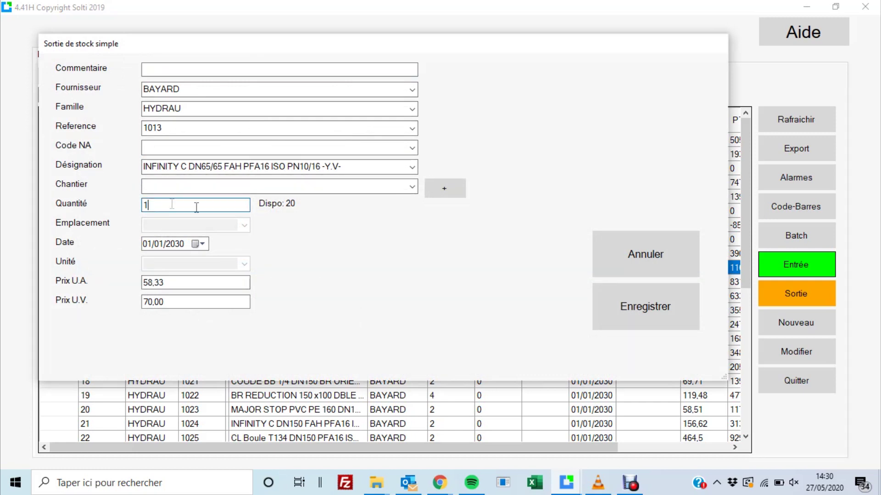
type("0")
left_click(413, 188)
left_click(198, 212)
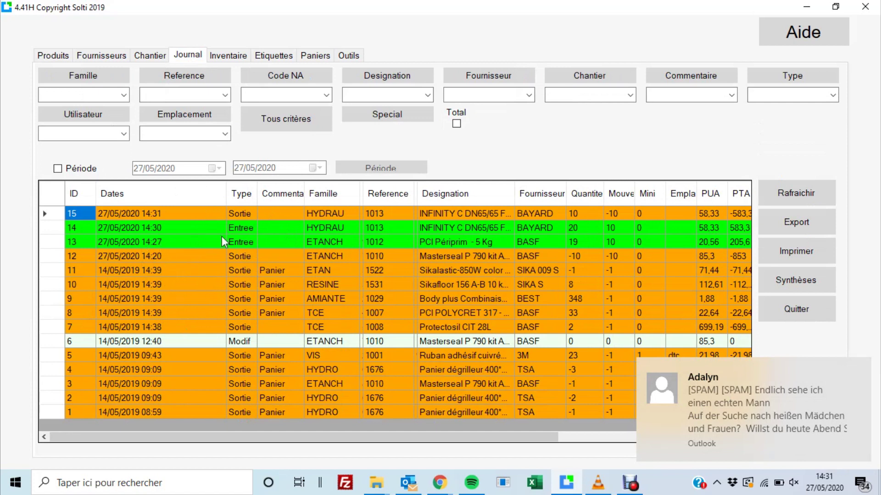
Examine the stock movement journal, including the Chantier and delivery note number columns of the recorded movements.
left_click(857, 370)
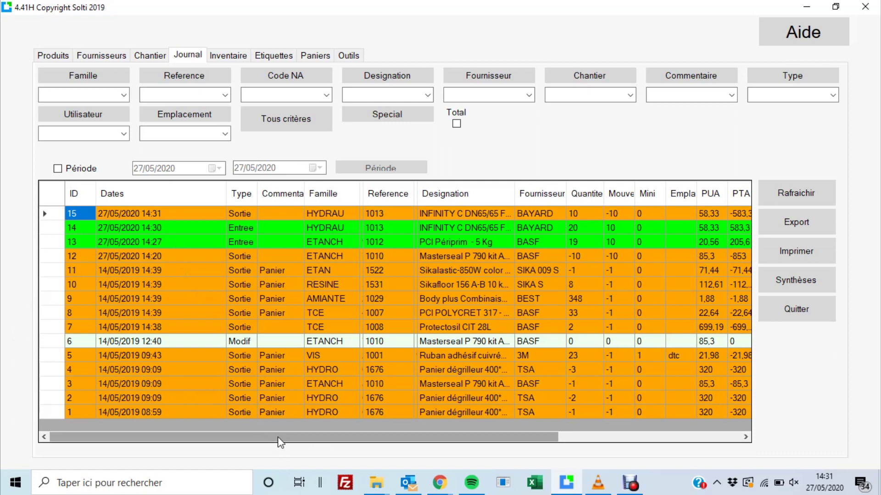
left_click_drag(420, 443, 582, 446)
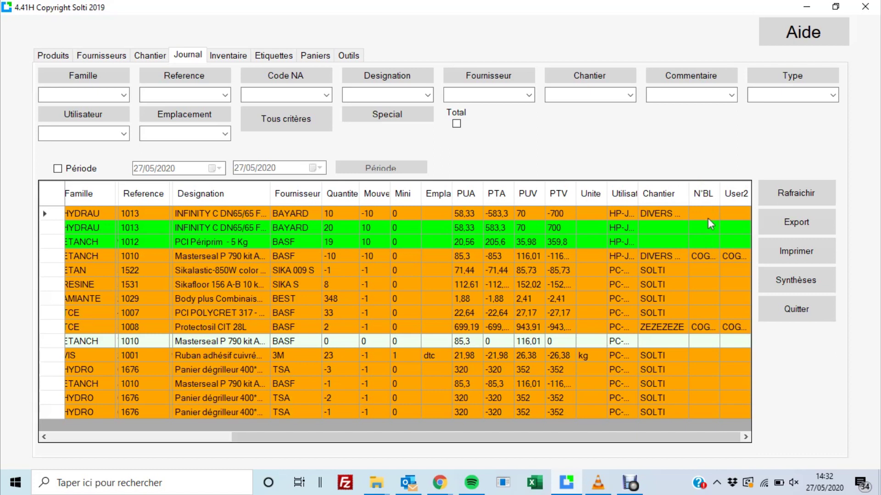
left_click(711, 260)
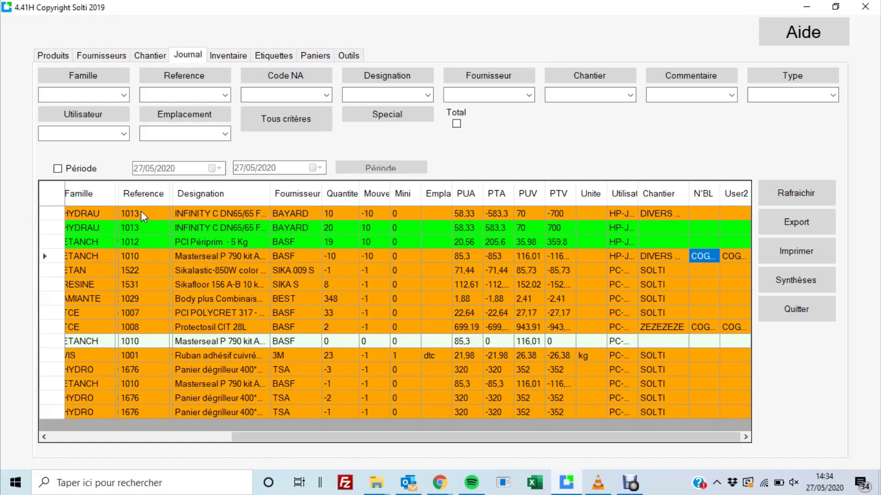
left_click_drag(280, 436, 69, 412)
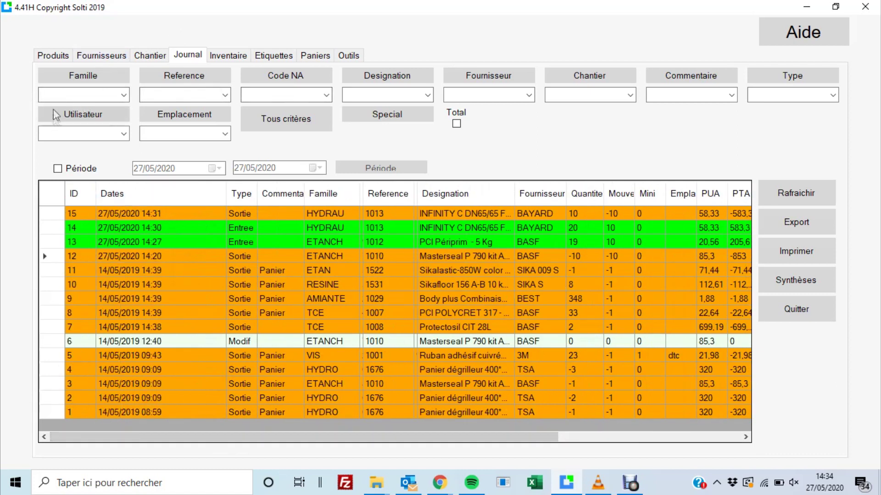
Filter the journal on all criteria for reference 1013 over the period 01/05/2020 to 31/05/2020.
left_click(181, 93)
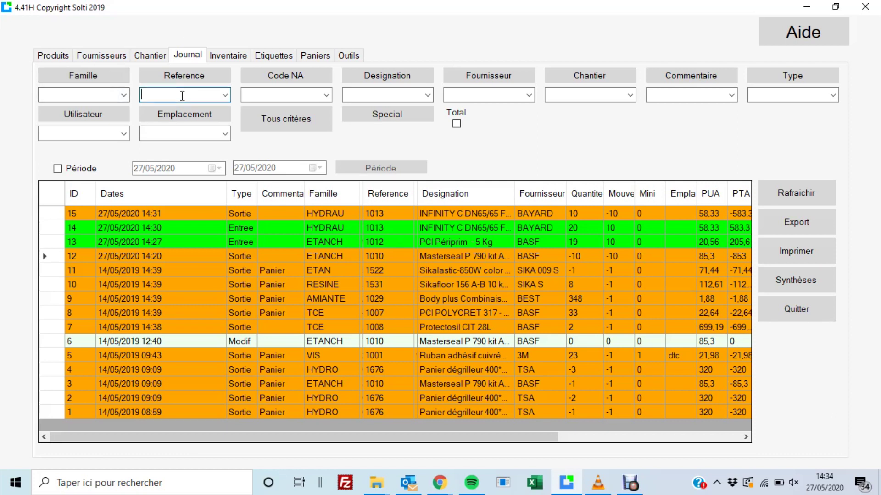
type("1013")
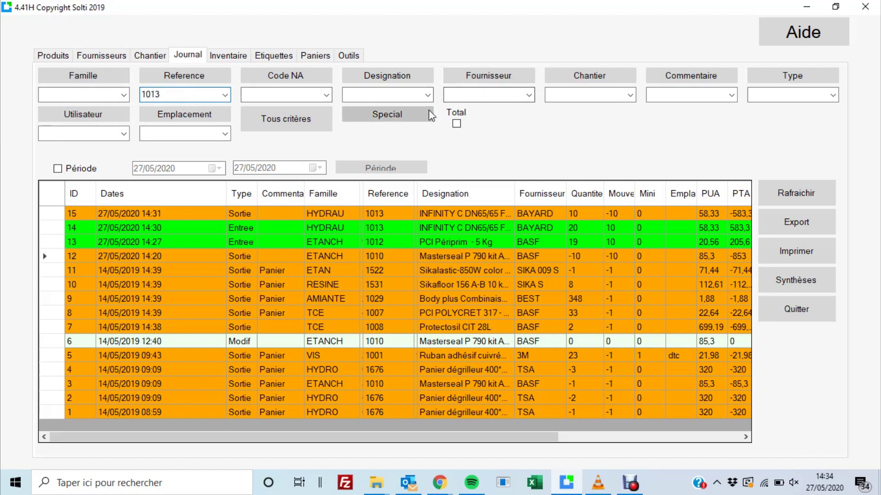
left_click(57, 169)
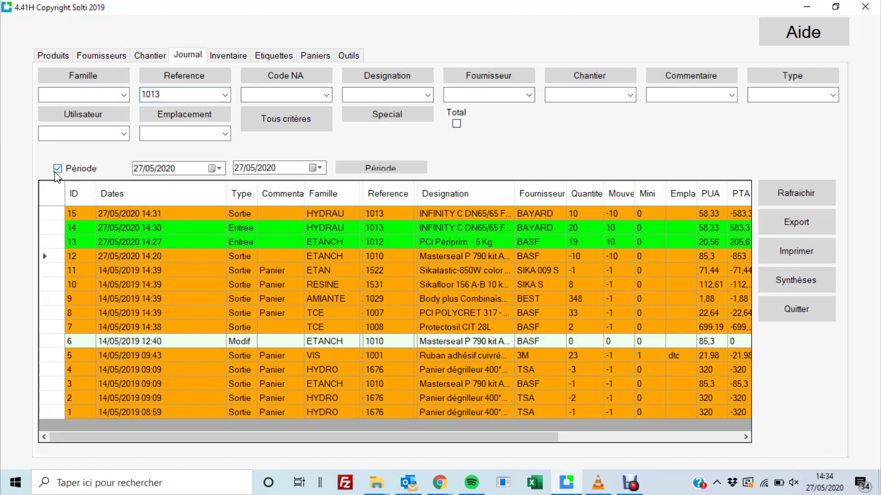
left_click(219, 168)
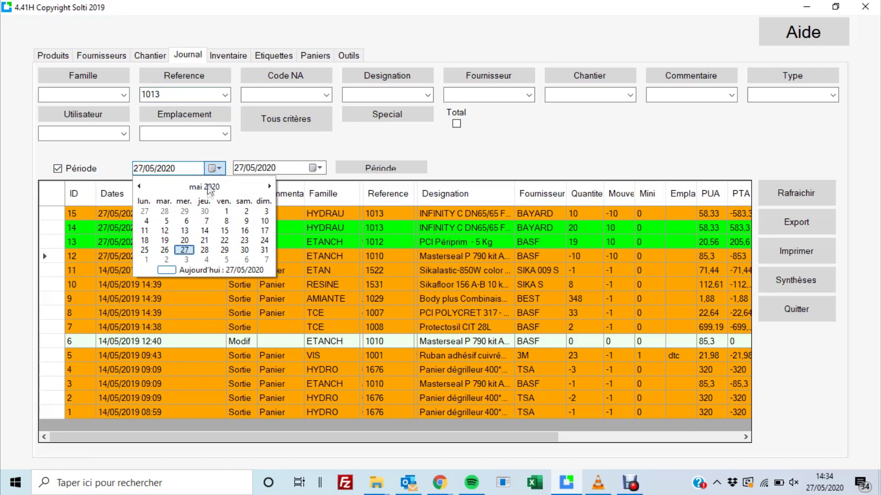
left_click(226, 210)
left_click(320, 168)
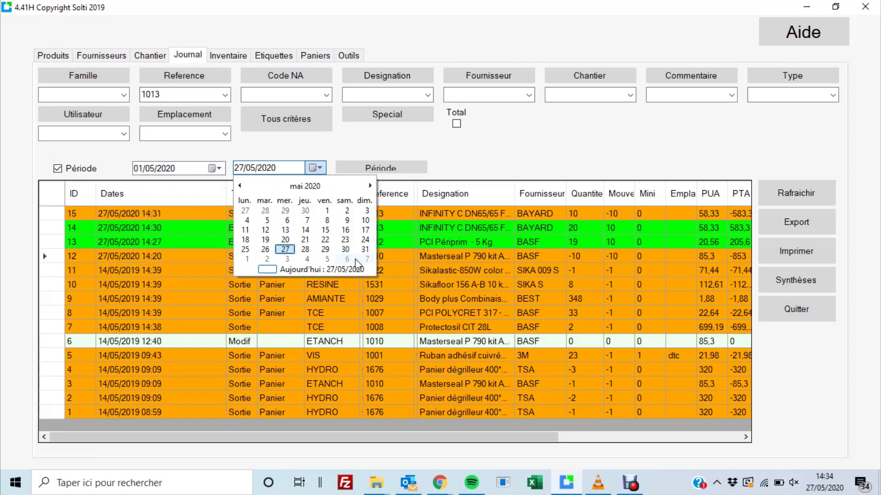
left_click(365, 250)
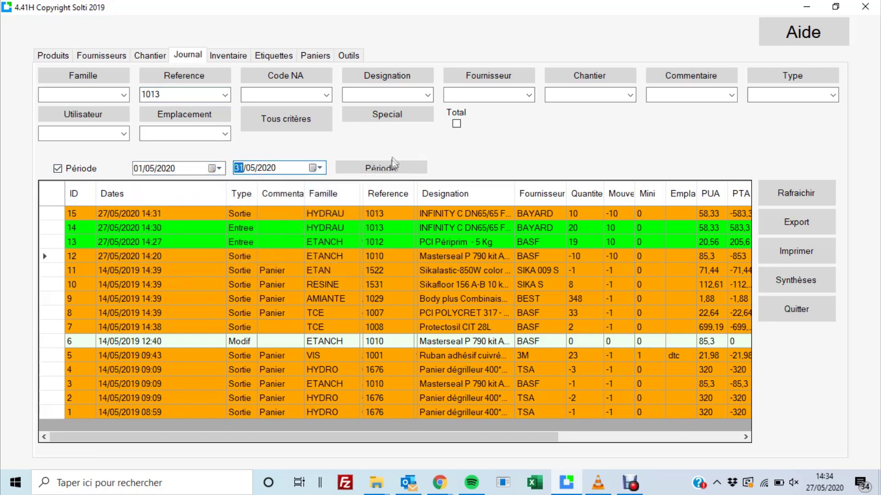
left_click(321, 121)
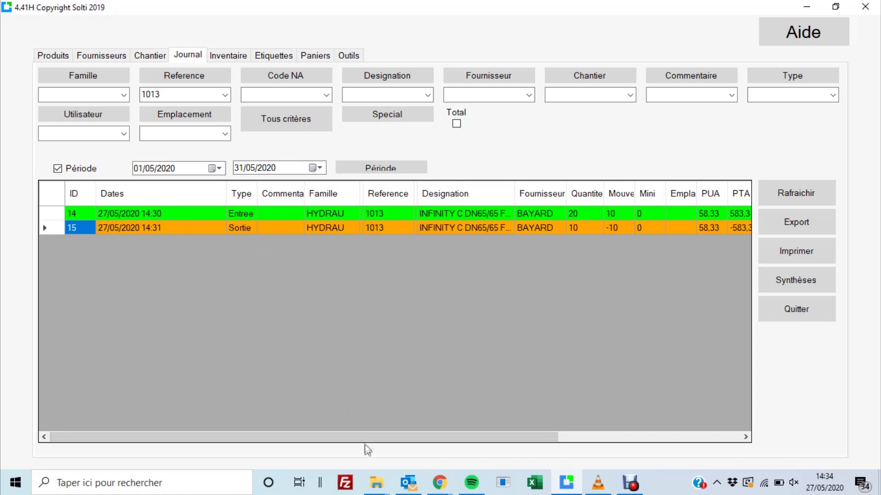
Widen the journal's Chantier column and set the Chantier filter to "Divers hydraulique".
left_click_drag(428, 441, 634, 439)
left_click_drag(689, 189, 739, 187)
left_click(556, 95)
type("Divers hydraulique")
key("Return")
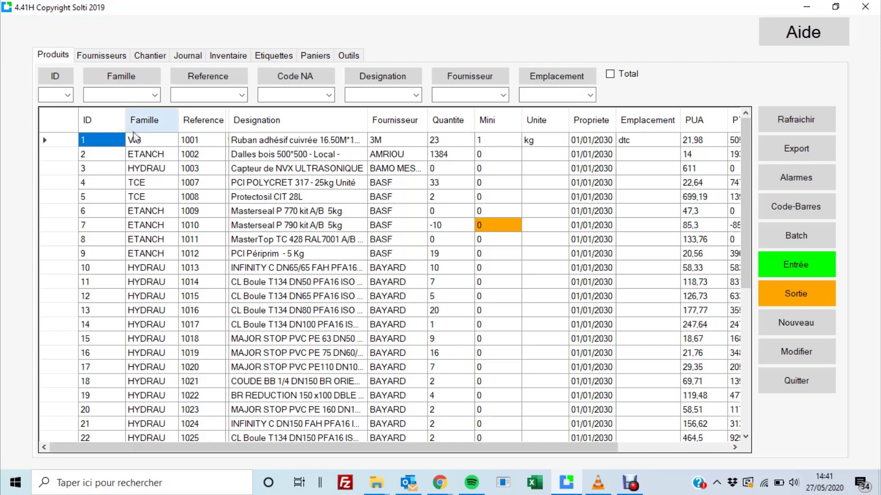
left_click(58, 141)
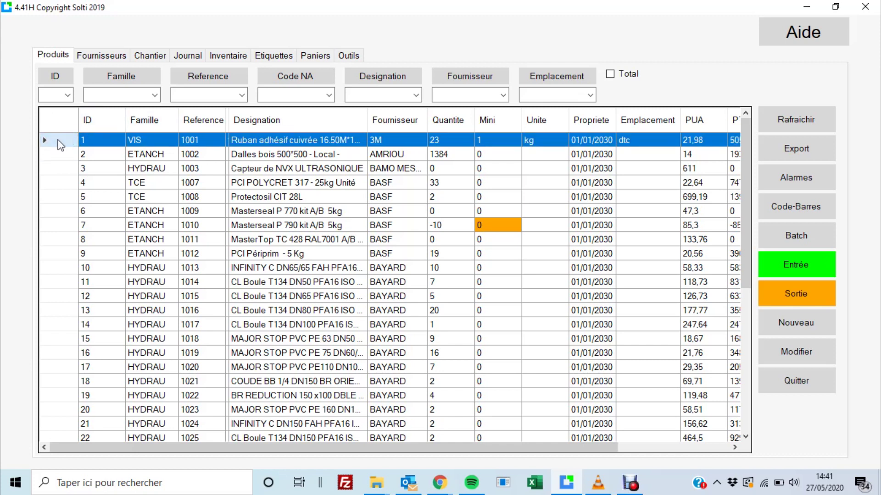
right_click(199, 142)
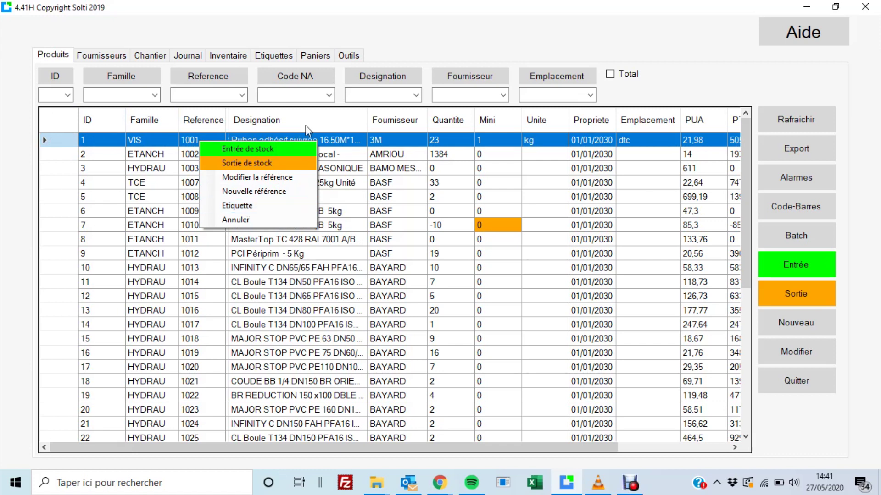
left_click(284, 58)
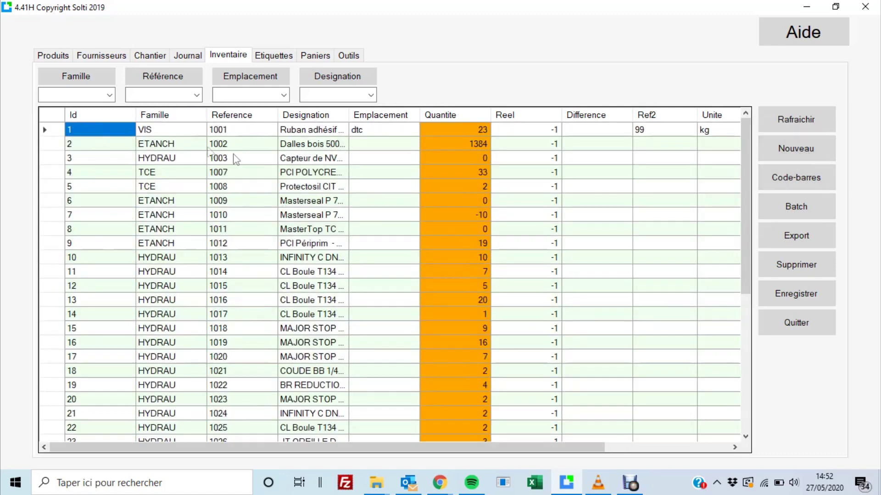
Open the actual quantity entry for reference 1001 in the inventory and cancel it without saving.
double_click(545, 135)
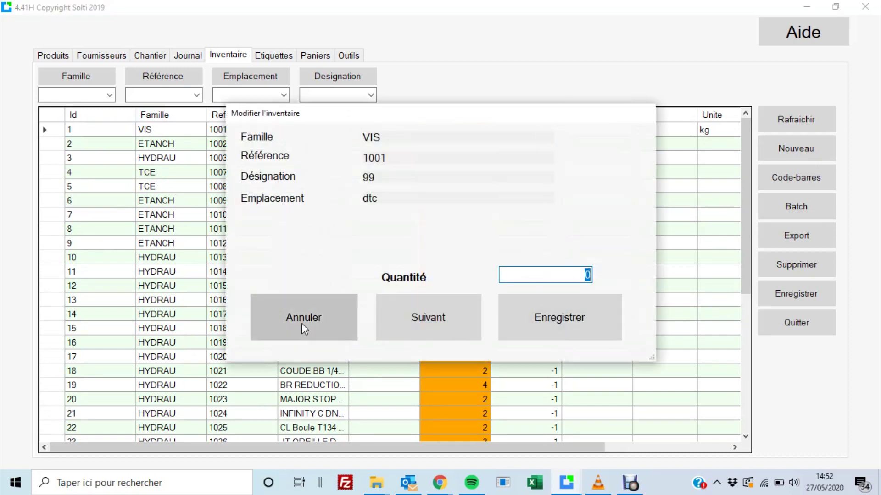
left_click(302, 321)
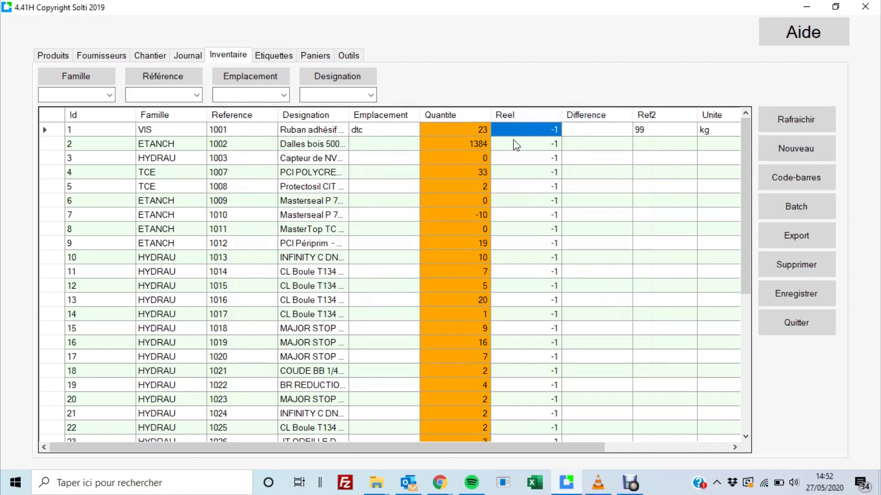